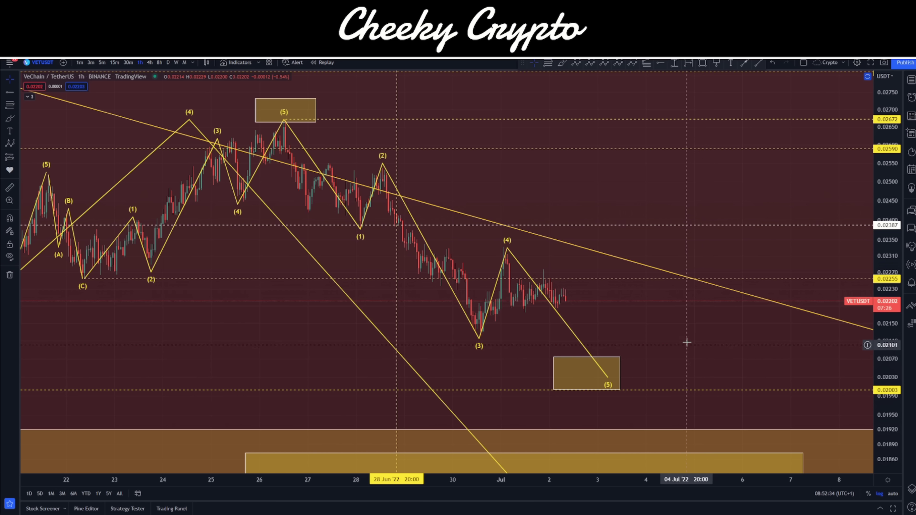
- On the daily chart, move the endpoint of wave (5) into the orange support zone at about 0.01823 on 09 Jul '22
{"action": "left_click", "coordinate": [168, 63]}
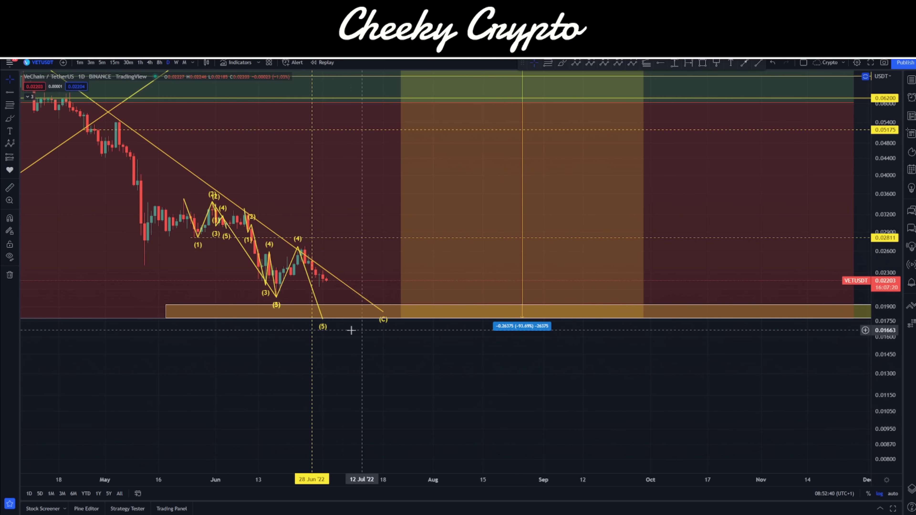
{"action": "scroll", "coordinate": [296, 290], "scroll_direction": "down", "scroll_amount": 3}
{"action": "left_click_drag", "start_coordinate": [257, 214], "coordinate": [553, 428]}
{"action": "left_click_drag", "start_coordinate": [753, 367], "coordinate": [591, 186]}
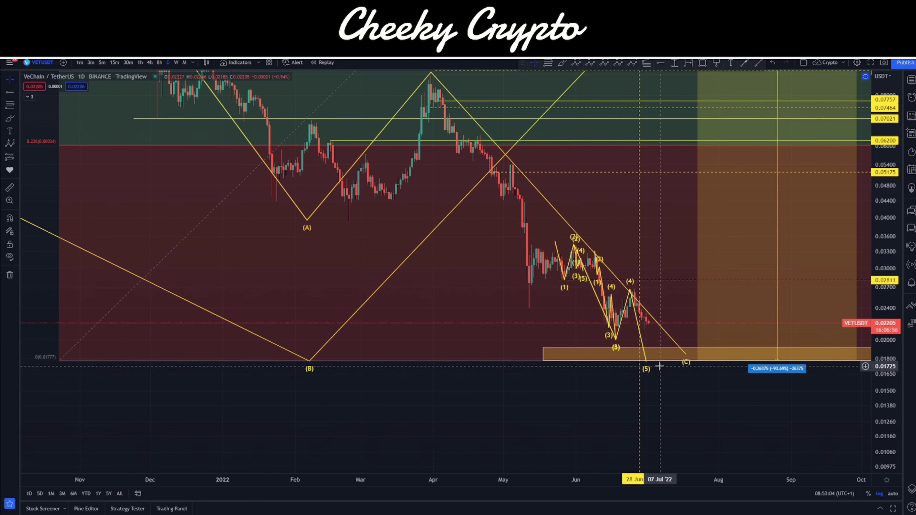
{"action": "left_click_drag", "start_coordinate": [666, 305], "coordinate": [629, 290]}
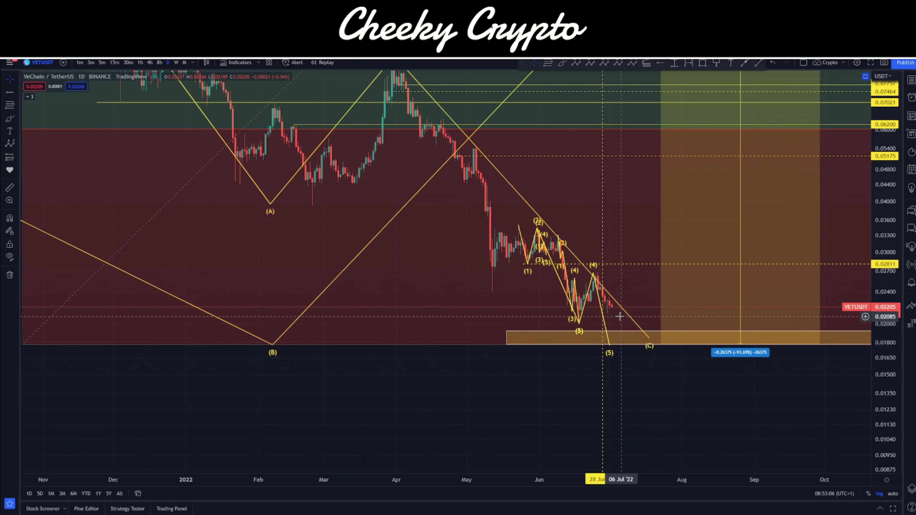
{"action": "left_click_drag", "start_coordinate": [611, 345], "coordinate": [628, 340]}
{"action": "left_click", "coordinate": [632, 297]}
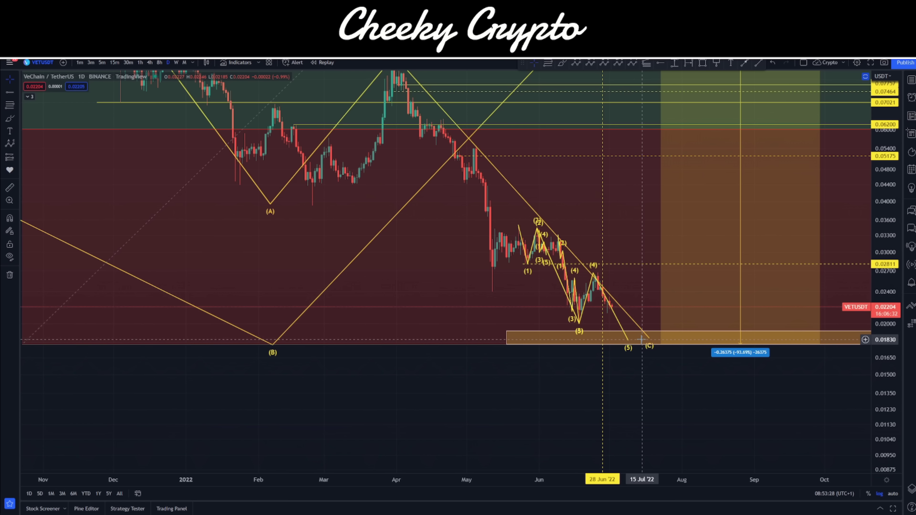
- Try stretching the daily wave (5) endpoint down to about 0.01171 on 02 Aug '22, and undo that move
{"action": "left_click_drag", "start_coordinate": [624, 253], "coordinate": [580, 270]}
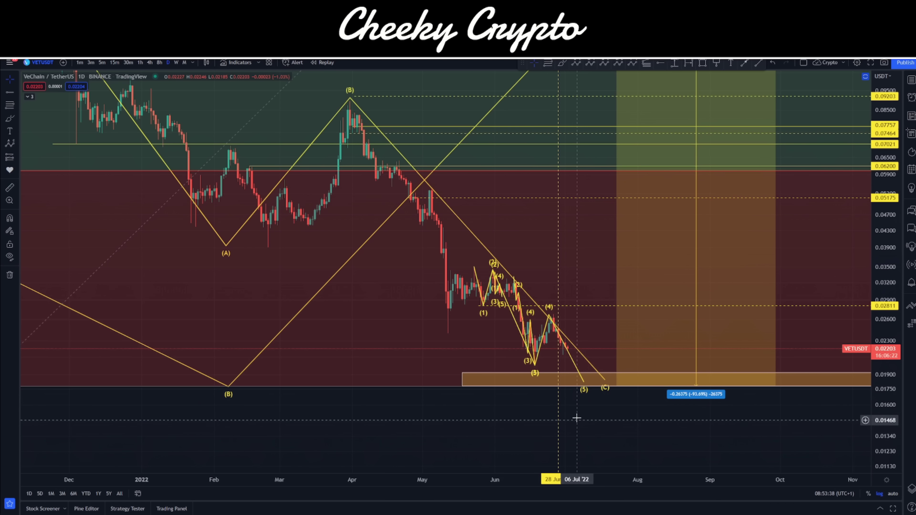
{"action": "left_click_drag", "start_coordinate": [583, 381], "coordinate": [642, 462]}
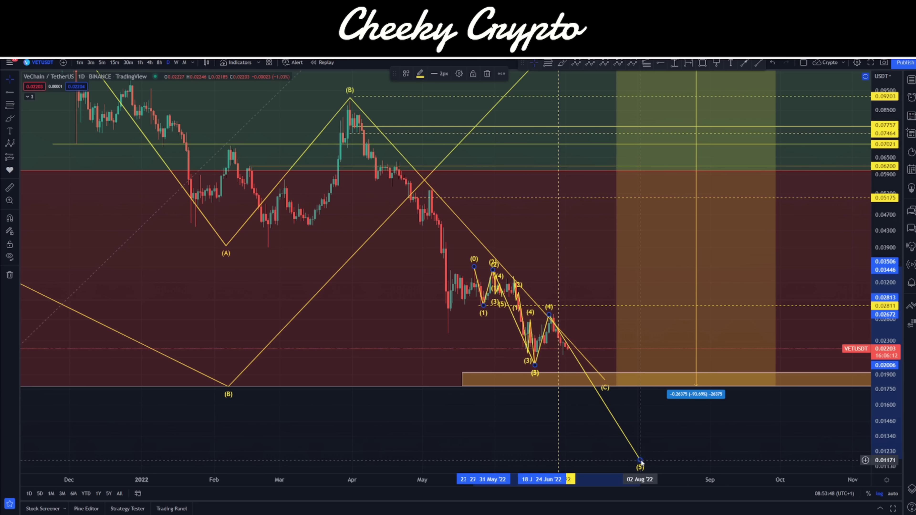
{"action": "key", "text": "ctrl+z"}
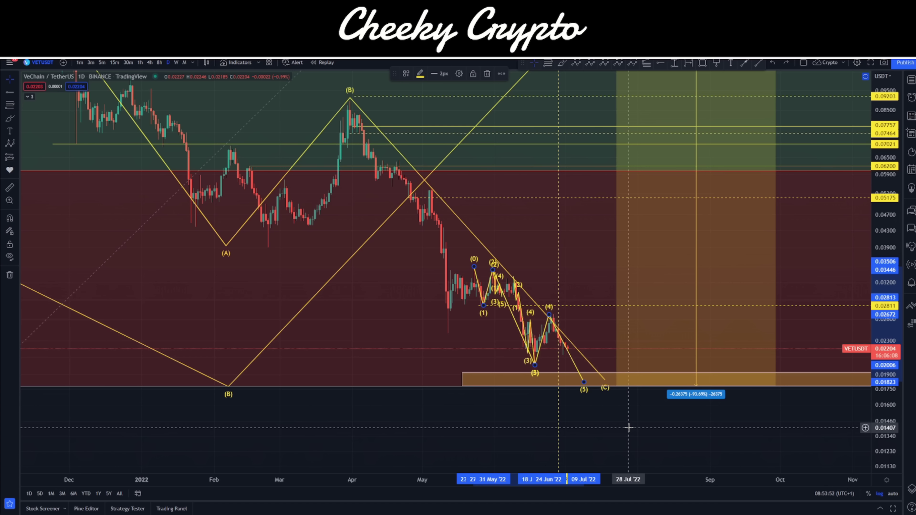
{"action": "left_click", "coordinate": [612, 424]}
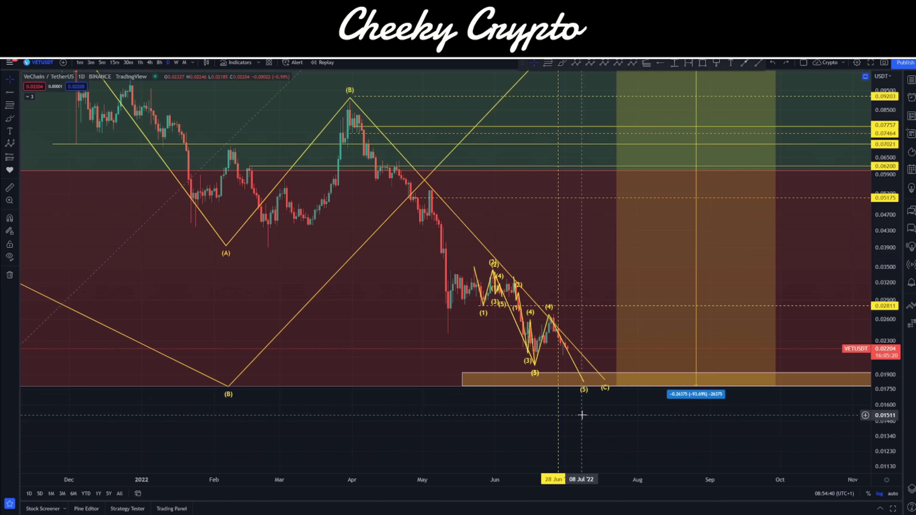
- Switch the chart to the 1-hour timeframe and follow the wave count from the 26 June peak to the small wave (5) target box
{"action": "left_click_drag", "start_coordinate": [573, 303], "coordinate": [593, 315]}
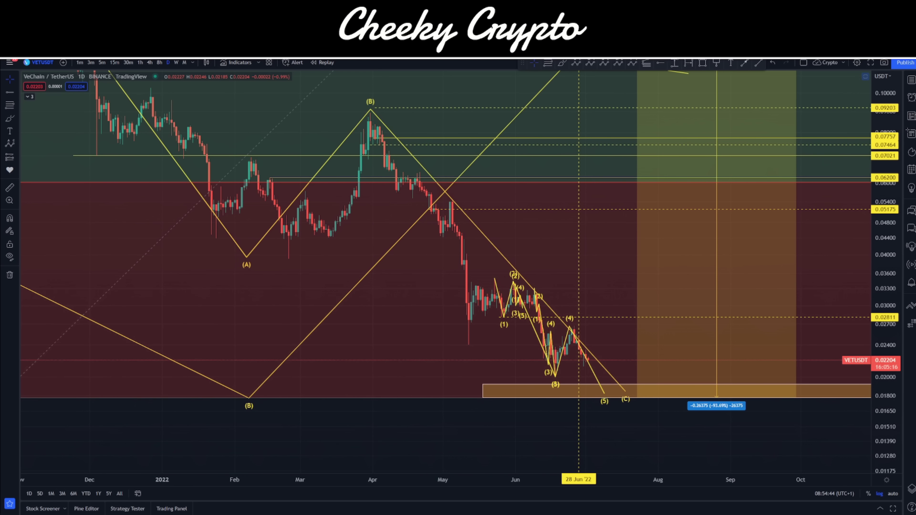
{"action": "left_click", "coordinate": [140, 62]}
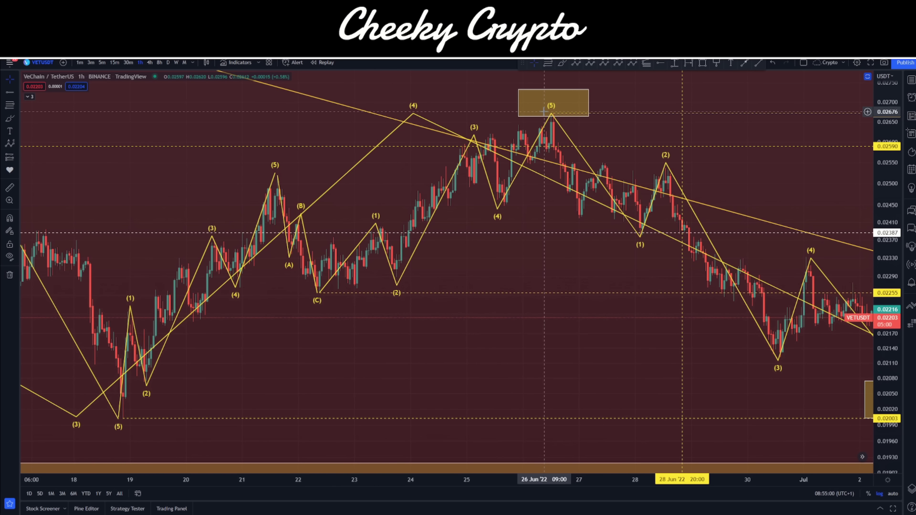
{"action": "scroll", "coordinate": [562, 213], "scroll_direction": "right", "scroll_amount": 3}
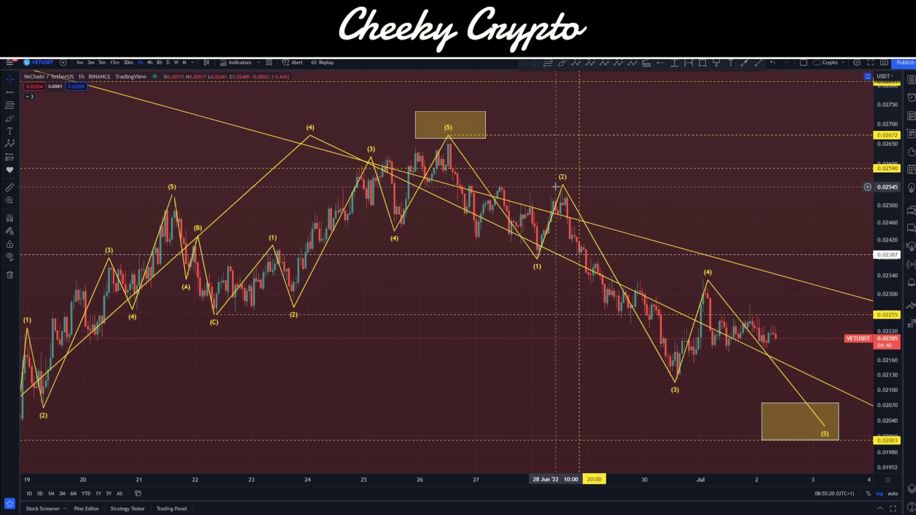
{"action": "left_click_drag", "start_coordinate": [634, 197], "coordinate": [553, 131]}
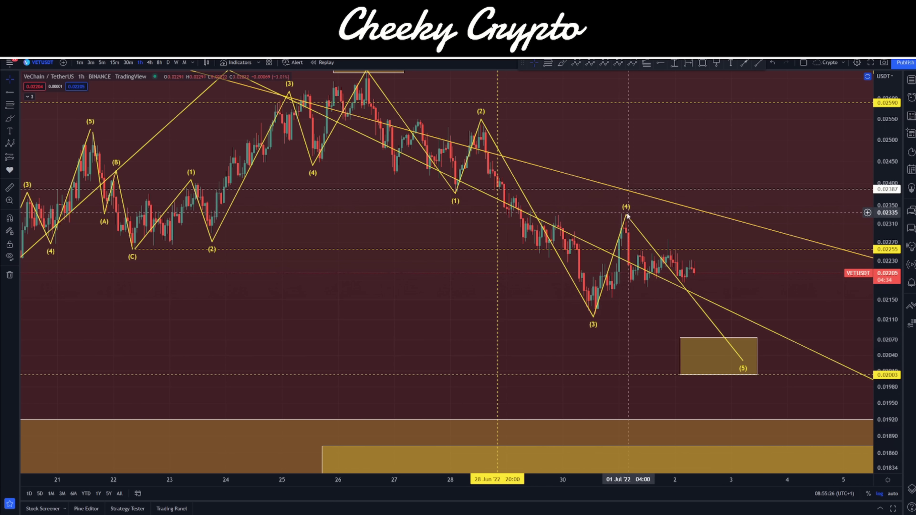
{"action": "left_click_drag", "start_coordinate": [664, 217], "coordinate": [554, 174]}
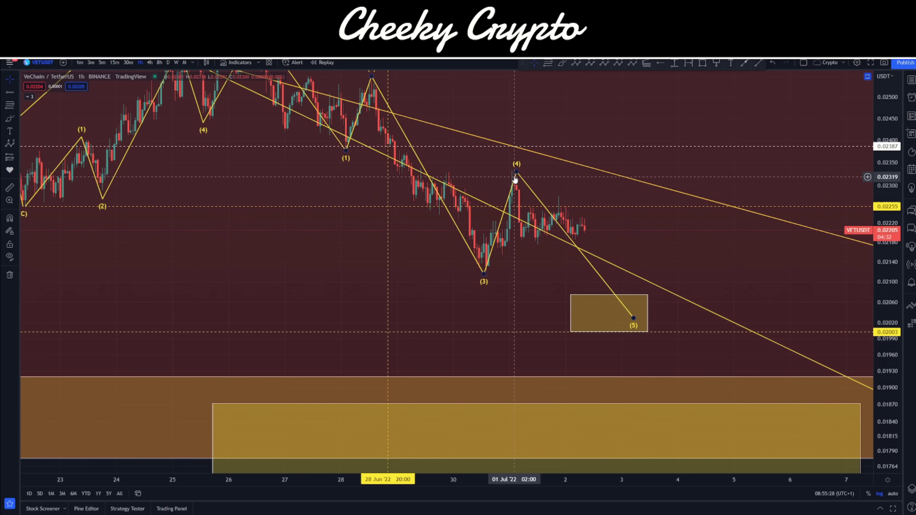
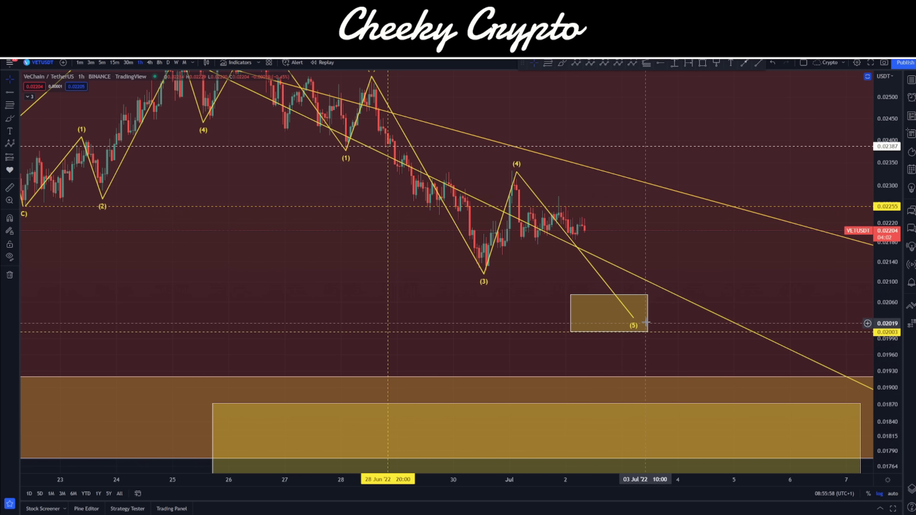
{"action": "left_click_drag", "start_coordinate": [667, 253], "coordinate": [639, 206]}
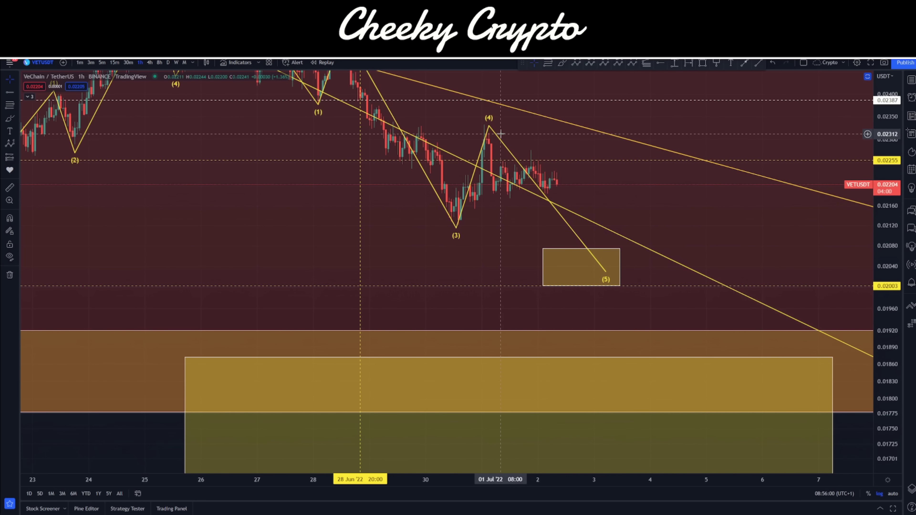
- Try lowering the hourly wave (5) endpoint to about 0.01873 on 04 Jul '22, and return it to the small target box
{"action": "left_click_drag", "start_coordinate": [606, 275], "coordinate": [645, 363]}
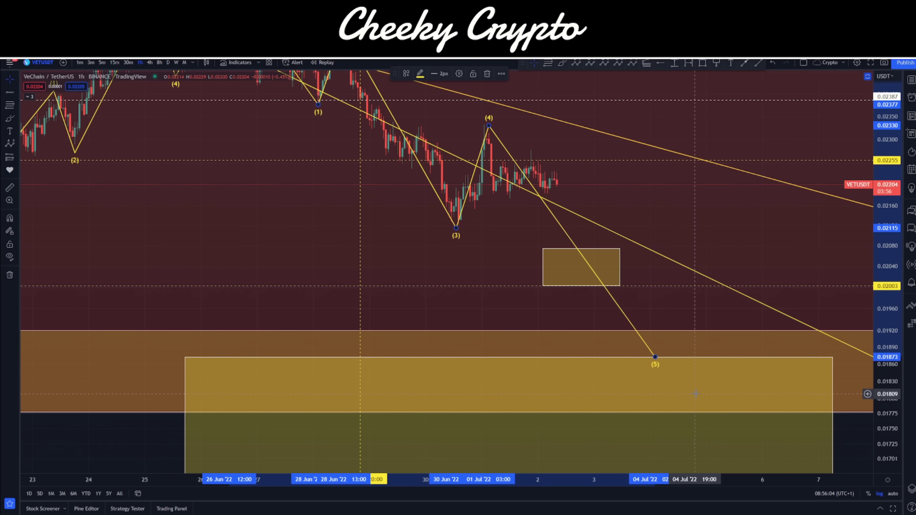
{"action": "left_click_drag", "start_coordinate": [622, 210], "coordinate": [639, 221]}
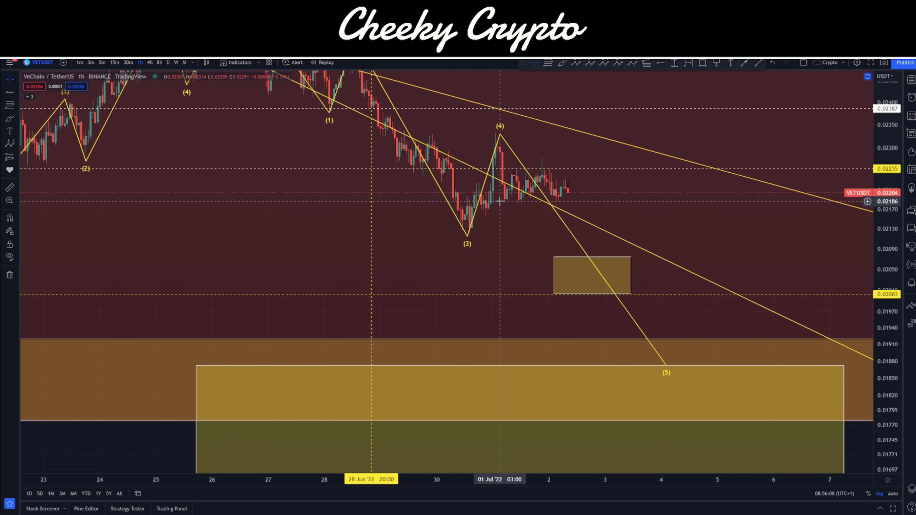
{"action": "left_click_drag", "start_coordinate": [637, 222], "coordinate": [616, 205]}
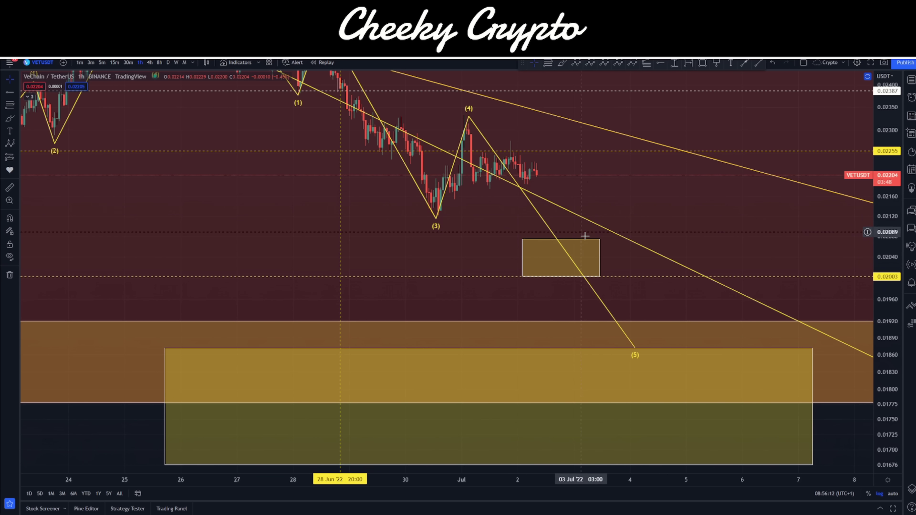
{"action": "mouse_move", "coordinate": [635, 348]}
{"action": "left_mouse_down"}
{"action": "mouse_move", "coordinate": [536, 205]}
{"action": "mouse_move", "coordinate": [528, 171]}
{"action": "mouse_move", "coordinate": [535, 213]}
{"action": "mouse_move", "coordinate": [566, 266]}
{"action": "left_mouse_up"}
{"action": "left_click_drag", "start_coordinate": [487, 248], "coordinate": [504, 259]}
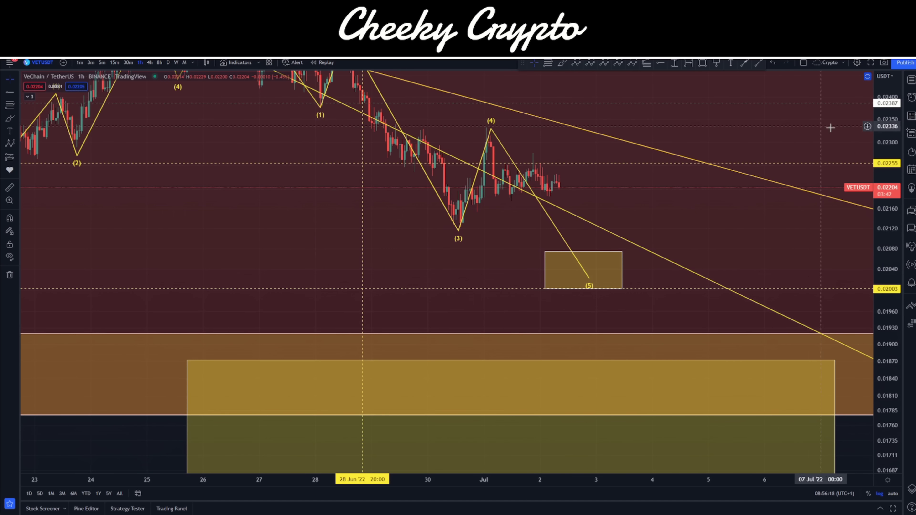
- Draw a rising Elliott ABC correction starting at the small target box, with (C) above the 0.02387 line
{"action": "scroll", "coordinate": [826, 269], "scroll_direction": "down", "scroll_amount": 5}
{"action": "scroll", "coordinate": [789, 265], "scroll_direction": "down", "scroll_amount": 3}
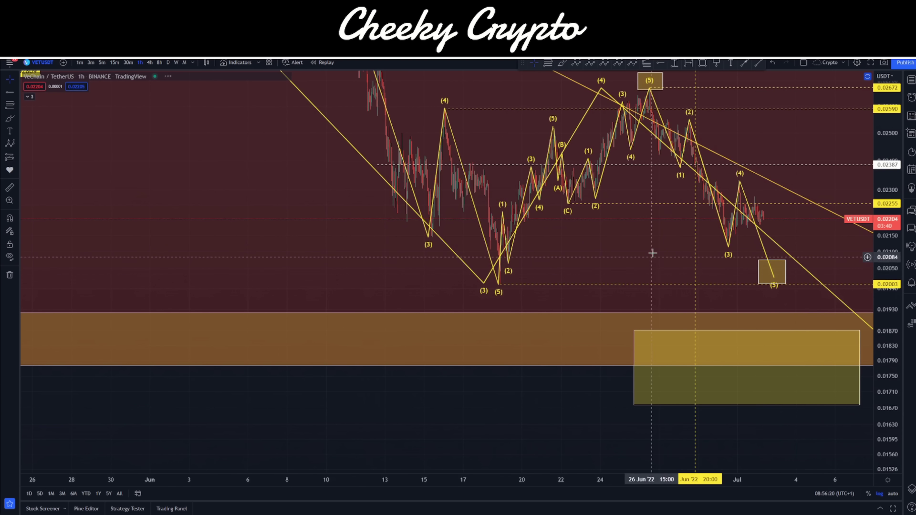
{"action": "left_click_drag", "start_coordinate": [651, 253], "coordinate": [442, 282]}
{"action": "left_click", "coordinate": [577, 63]}
{"action": "left_click", "coordinate": [573, 318]}
{"action": "left_click", "coordinate": [617, 239]}
{"action": "left_click", "coordinate": [637, 259]}
{"action": "left_click", "coordinate": [668, 182]}
- Draw a falling five-wave Elliott impulse from the projected (C) peak, ending with wave (5) at about 0.01582
{"action": "left_click", "coordinate": [632, 64]}
{"action": "left_click", "coordinate": [677, 183]}
{"action": "left_click", "coordinate": [708, 301]}
{"action": "left_click", "coordinate": [716, 272]}
{"action": "left_click", "coordinate": [753, 404]}
{"action": "left_click", "coordinate": [765, 393]}
{"action": "left_click", "coordinate": [793, 469]}
{"action": "left_click_drag", "start_coordinate": [812, 435], "coordinate": [740, 319]}
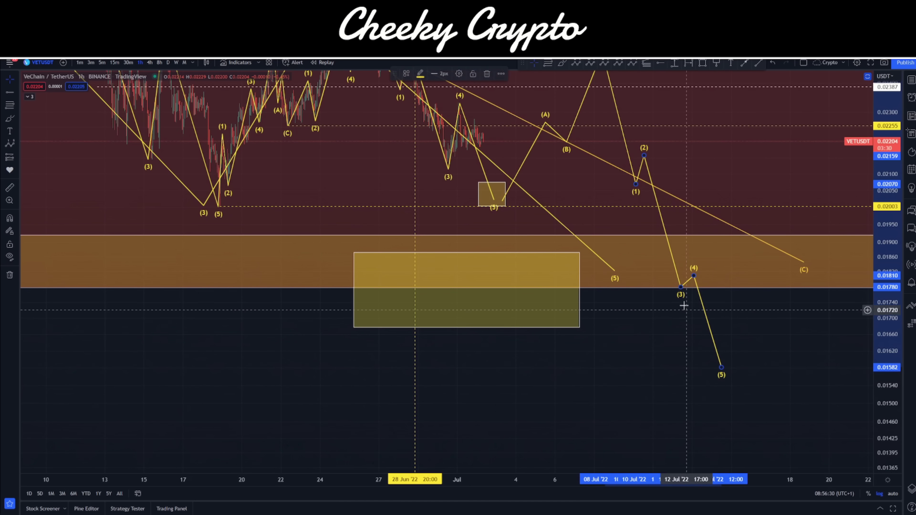
{"action": "left_click_drag", "start_coordinate": [630, 118], "coordinate": [625, 192]}
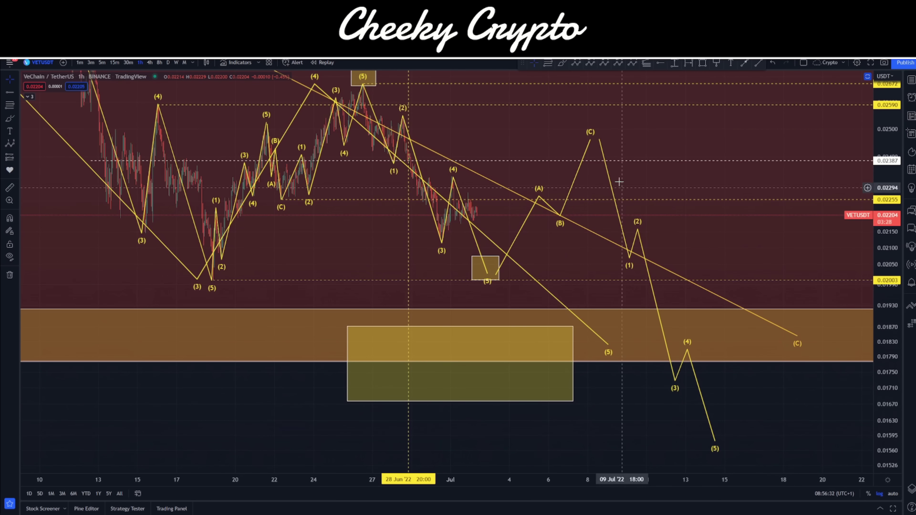
- Draw another Elliott ABC correction from about 0.01581, with (A) at about 0.01682 and (C) at about 0.01718
{"action": "left_click", "coordinate": [721, 441]}
{"action": "left_click", "coordinate": [740, 407]}
{"action": "left_click", "coordinate": [753, 432]}
{"action": "left_click", "coordinate": [778, 385]}
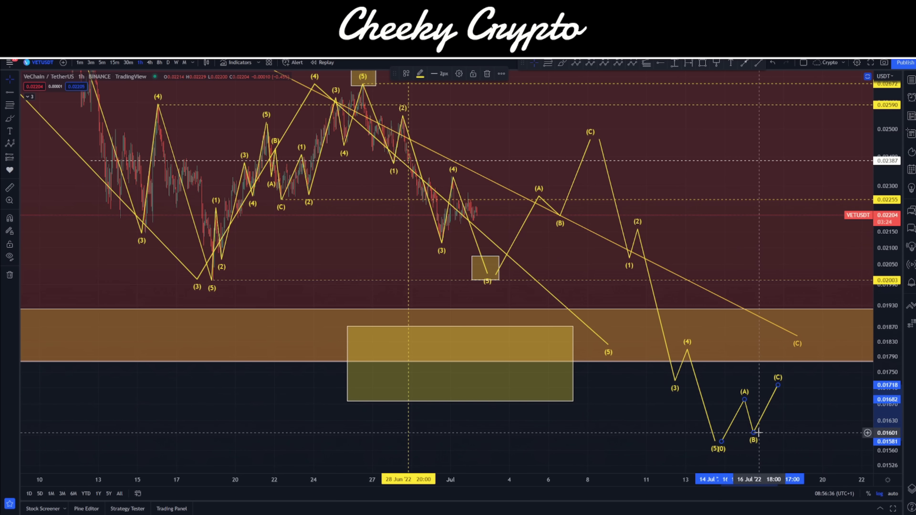
- Draw a second falling five-wave impulse from the 0.01718 peak, with (3) at about 0.01398 and (5) at about 0.01321
{"action": "left_click_drag", "start_coordinate": [809, 391], "coordinate": [572, 293]}
{"action": "left_click", "coordinate": [632, 62]}
{"action": "left_click", "coordinate": [551, 270]}
{"action": "left_click", "coordinate": [575, 338]}
{"action": "left_click", "coordinate": [581, 333]}
{"action": "left_click", "coordinate": [604, 409]}
{"action": "left_click", "coordinate": [615, 398]}
{"action": "left_click", "coordinate": [630, 449]}
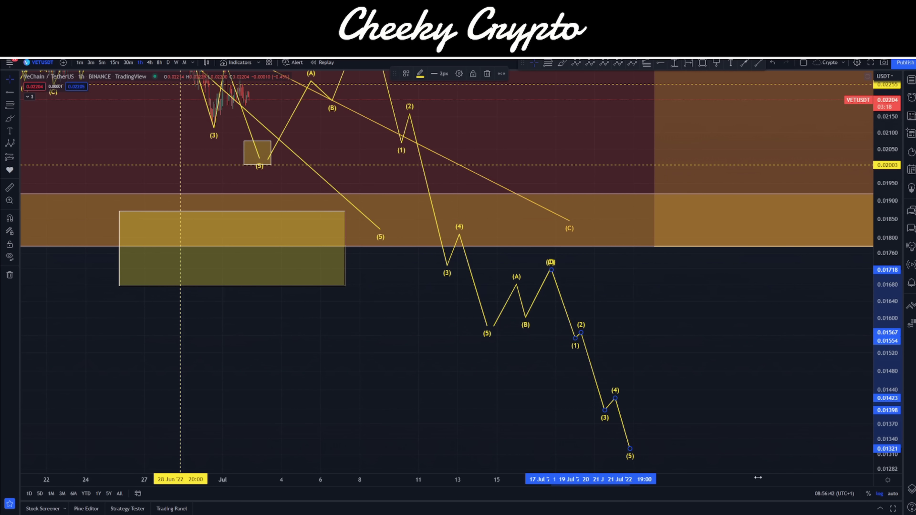
- Delete the projected ABC corrections and falling impulses drawn beyond the small target box
{"action": "scroll", "coordinate": [640, 381], "scroll_direction": "down", "scroll_amount": 5}
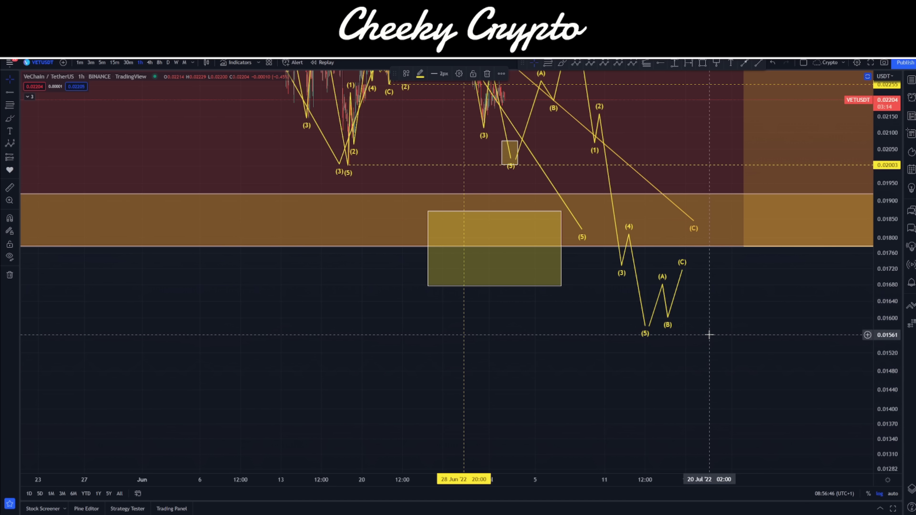
{"action": "key", "text": "Delete"}
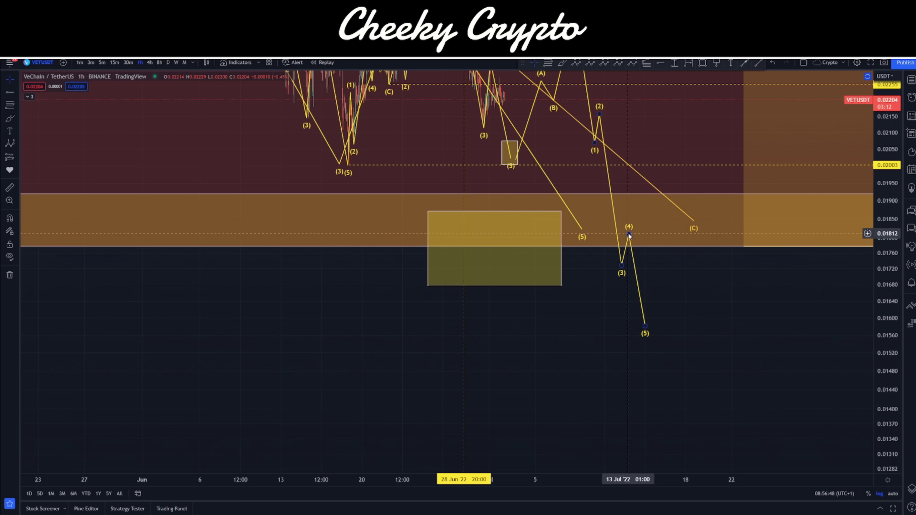
{"action": "left_click_drag", "start_coordinate": [675, 311], "coordinate": [728, 454]}
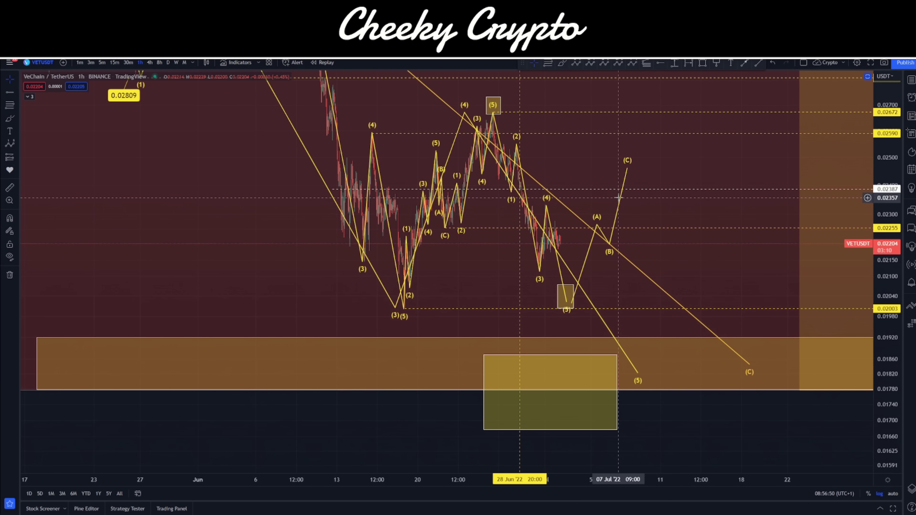
{"action": "scroll", "coordinate": [663, 271], "scroll_direction": "left", "scroll_amount": 5}
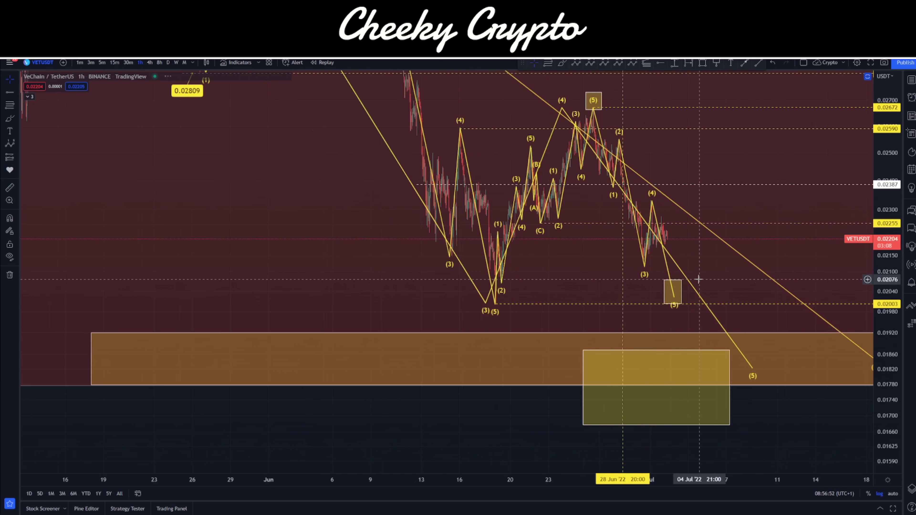
- Move the hourly wave (5) endpoint from the small target box down into the orange support zone around 0.0181
{"action": "scroll", "coordinate": [706, 280], "scroll_direction": "up", "scroll_amount": 5}
{"action": "left_click_drag", "start_coordinate": [425, 272], "coordinate": [665, 258]}
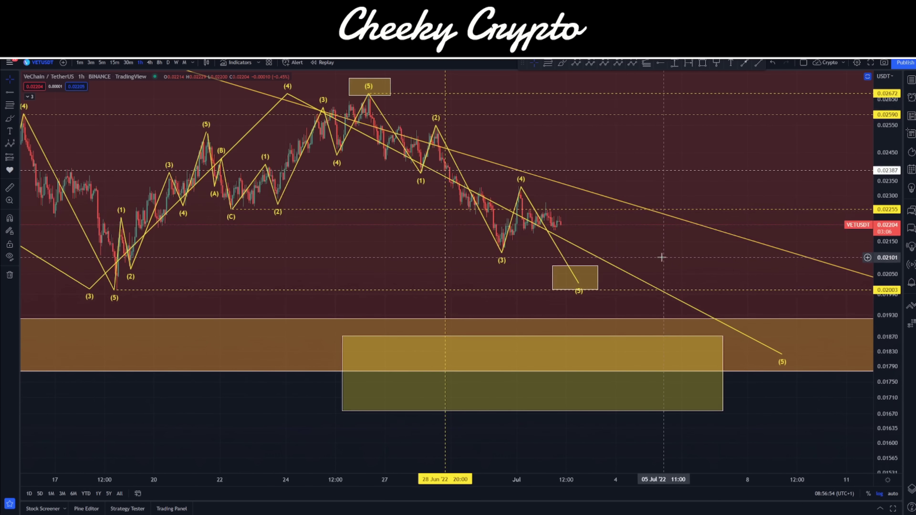
{"action": "scroll", "coordinate": [602, 266], "scroll_direction": "up", "scroll_amount": 2}
{"action": "left_click_drag", "start_coordinate": [476, 229], "coordinate": [541, 238]}
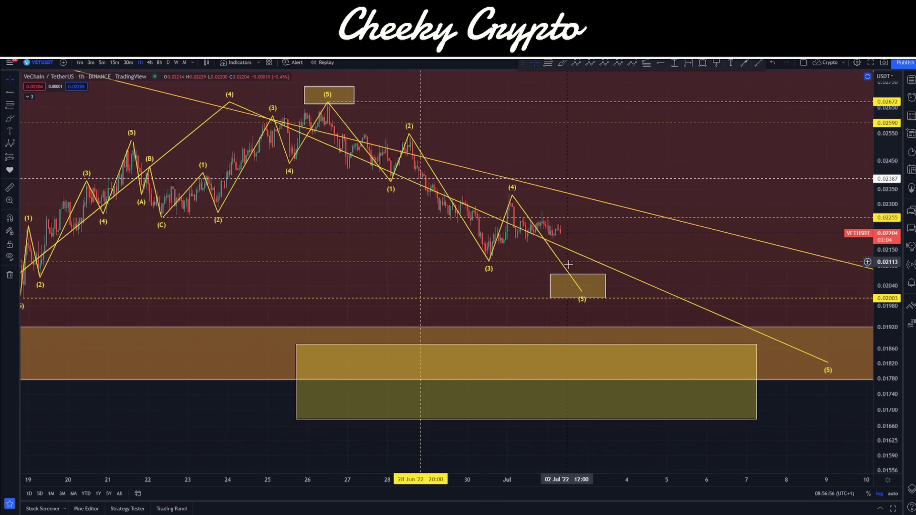
{"action": "mouse_move", "coordinate": [581, 290]}
{"action": "left_mouse_down"}
{"action": "mouse_move", "coordinate": [542, 218]}
{"action": "mouse_move", "coordinate": [516, 218]}
{"action": "mouse_move", "coordinate": [648, 339]}
{"action": "mouse_move", "coordinate": [663, 366]}
{"action": "left_mouse_up"}
- Place a Fibonacci extension from the wave (4) peak through the low at about 0.02175 to the rebound high at about 0.02277
{"action": "left_click_drag", "start_coordinate": [528, 181], "coordinate": [537, 184]}
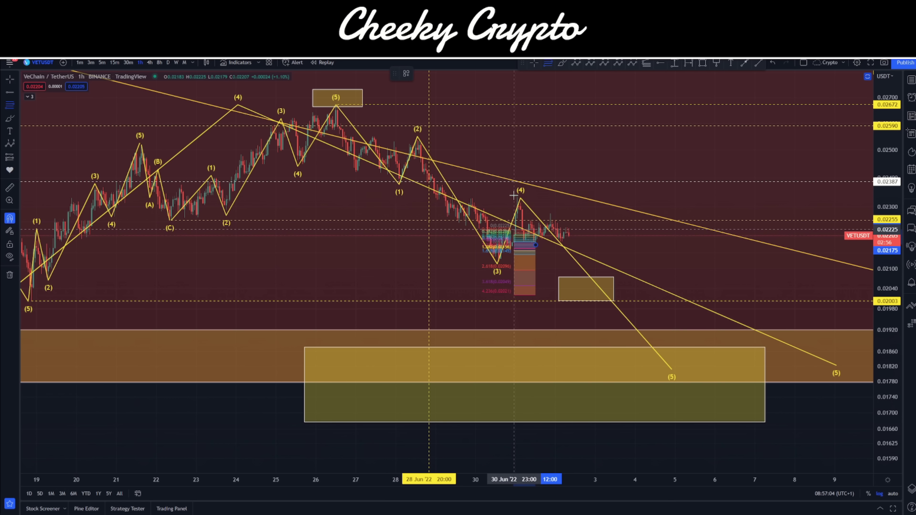
{"action": "left_click", "coordinate": [531, 195]}
{"action": "left_click_drag", "start_coordinate": [530, 196], "coordinate": [556, 213]}
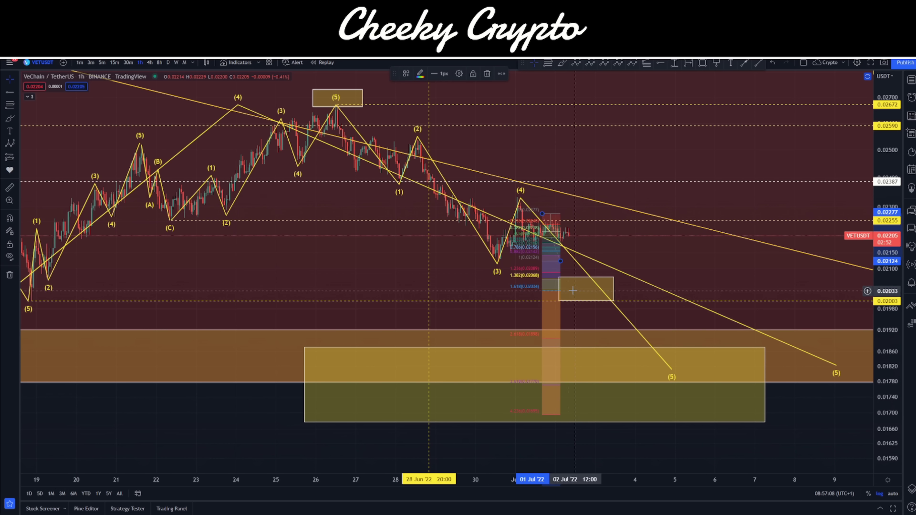
- Draw a small falling five-wave impulse from the hourly wave (4) peak, with (3) at about 0.02045, (4) at 0.02124 and (5) near 0.0192
{"action": "left_click", "coordinate": [633, 64]}
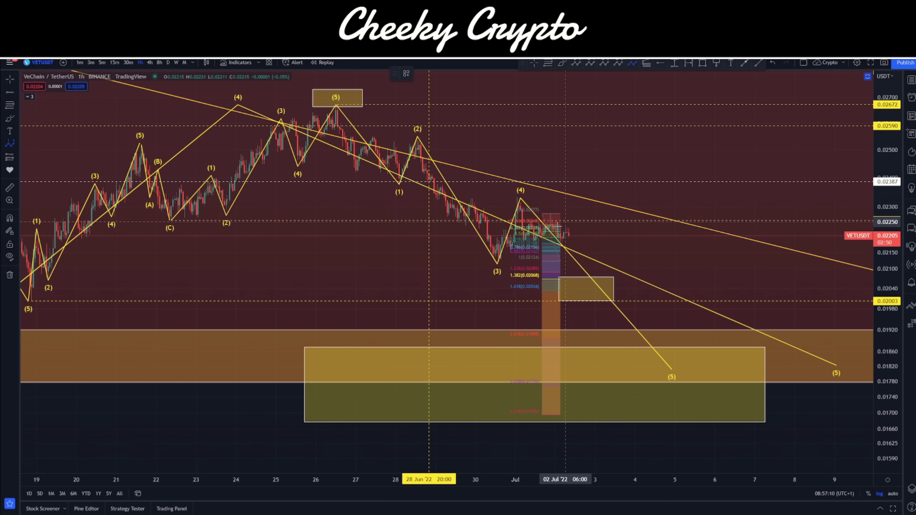
{"action": "left_click", "coordinate": [514, 196]}
{"action": "left_click", "coordinate": [530, 246]}
{"action": "left_click", "coordinate": [551, 213]}
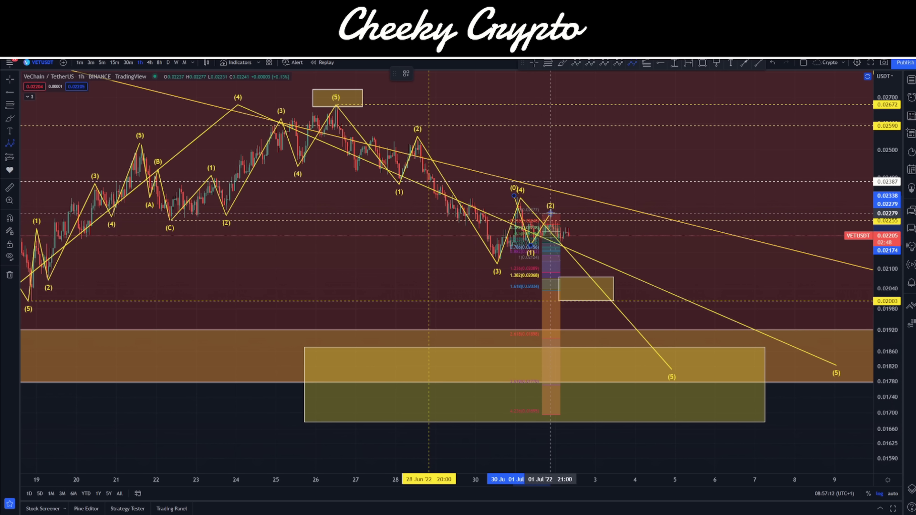
{"action": "left_click", "coordinate": [580, 287]}
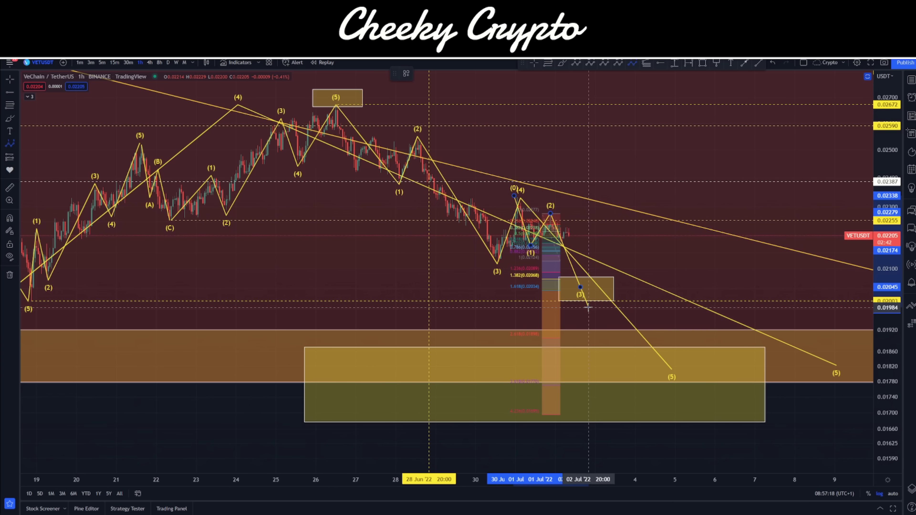
{"action": "left_click", "coordinate": [609, 260]}
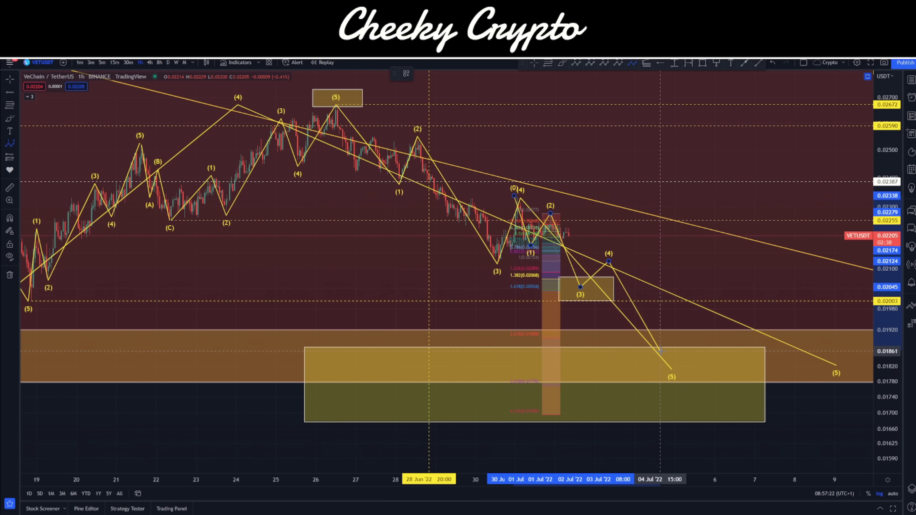
{"action": "left_click", "coordinate": [655, 331]}
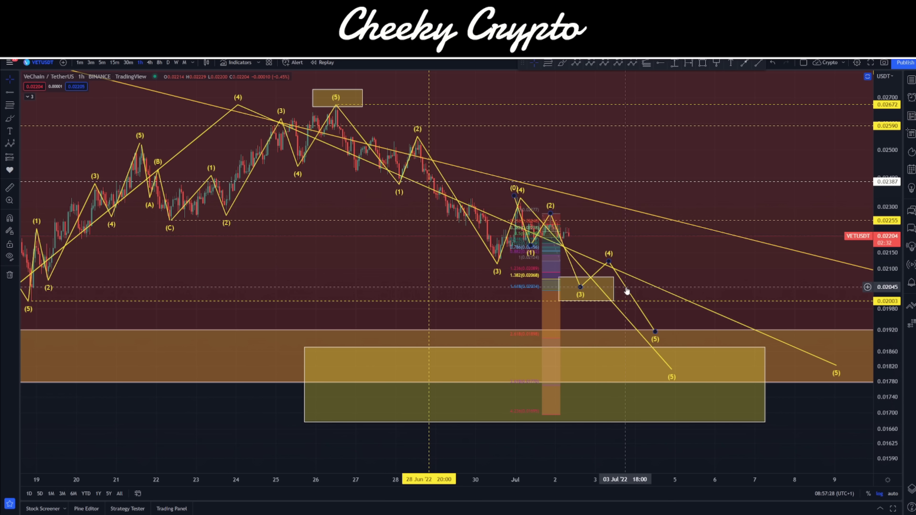
- Lower the small impulse's (3), (4) and (5) to about 0.0197, 0.02091 and 0.0188, and move the hourly wave (5) endpoint to about 0.0183
{"action": "left_click_drag", "start_coordinate": [579, 287], "coordinate": [588, 311]}
{"action": "left_click_drag", "start_coordinate": [608, 261], "coordinate": [616, 271]}
{"action": "left_click_drag", "start_coordinate": [655, 331], "coordinate": [651, 347]}
{"action": "left_click", "coordinate": [663, 365]}
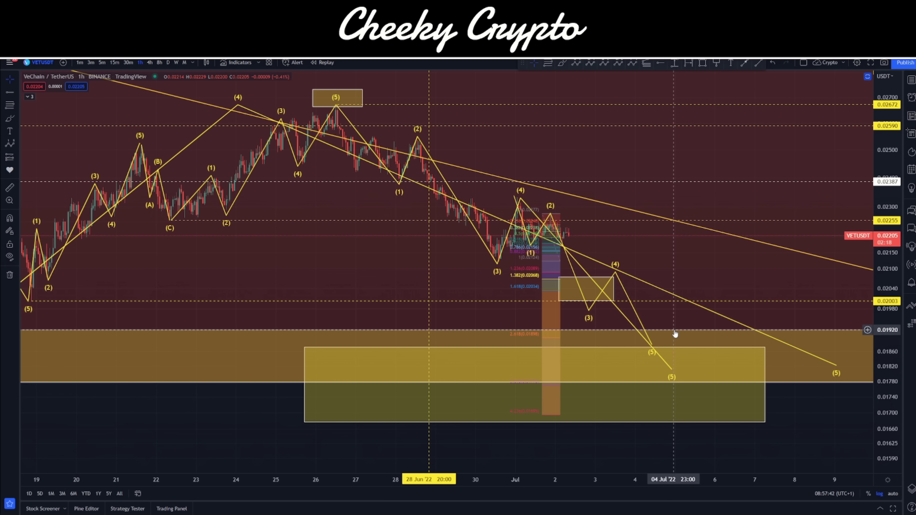
{"action": "left_click_drag", "start_coordinate": [671, 368], "coordinate": [629, 363]}
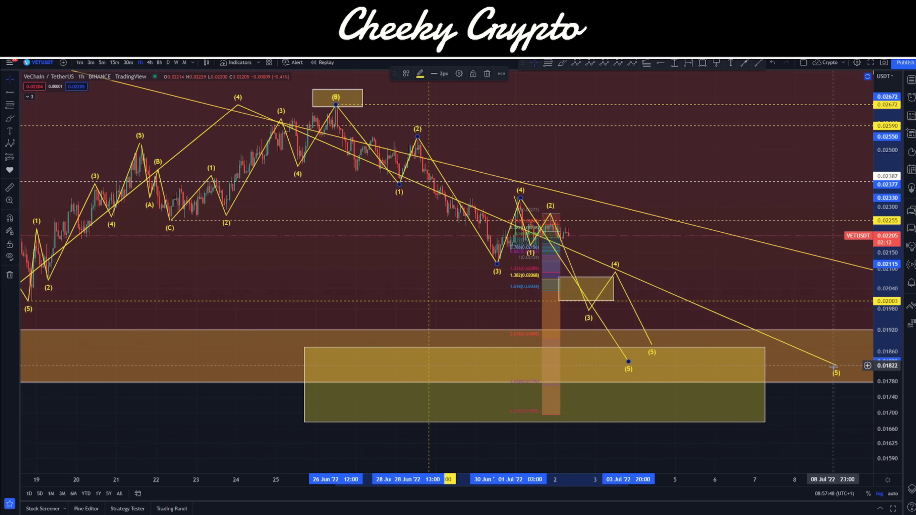
- Draw a rising ABC correction from about 0.018 in the orange zone, with (A) near 0.0204, (B) near 0.0196 and (C) near 0.0231
{"action": "scroll", "coordinate": [593, 316], "scroll_direction": "down", "scroll_amount": 4}
{"action": "scroll", "coordinate": [593, 316], "scroll_direction": "down", "scroll_amount": 5}
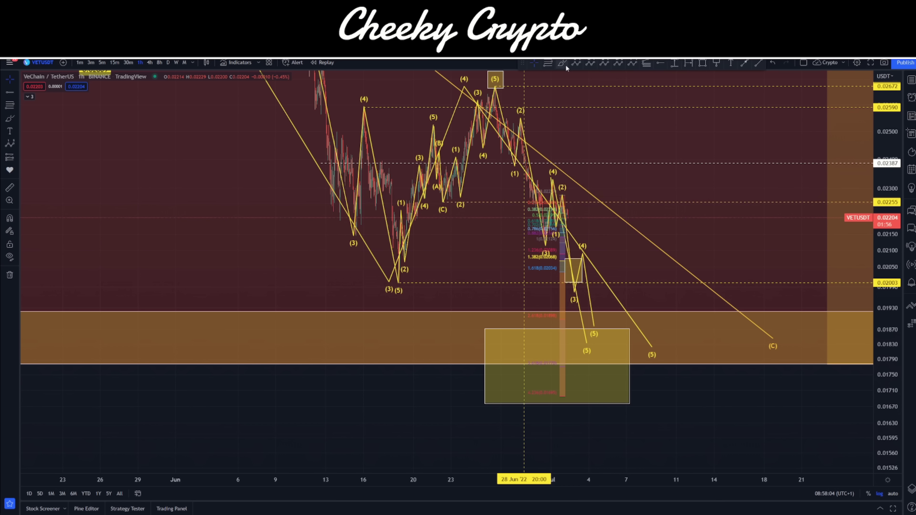
{"action": "left_click", "coordinate": [576, 64]}
{"action": "left_click", "coordinate": [598, 357]}
{"action": "left_click", "coordinate": [632, 270]}
{"action": "left_click", "coordinate": [652, 296]}
{"action": "left_click", "coordinate": [696, 187]}
- Draw a falling five-wave impulse from the projected (C) at about 0.02311, with (3) at about 0.01612 and (5) at about 0.01534
{"action": "left_click", "coordinate": [632, 63]}
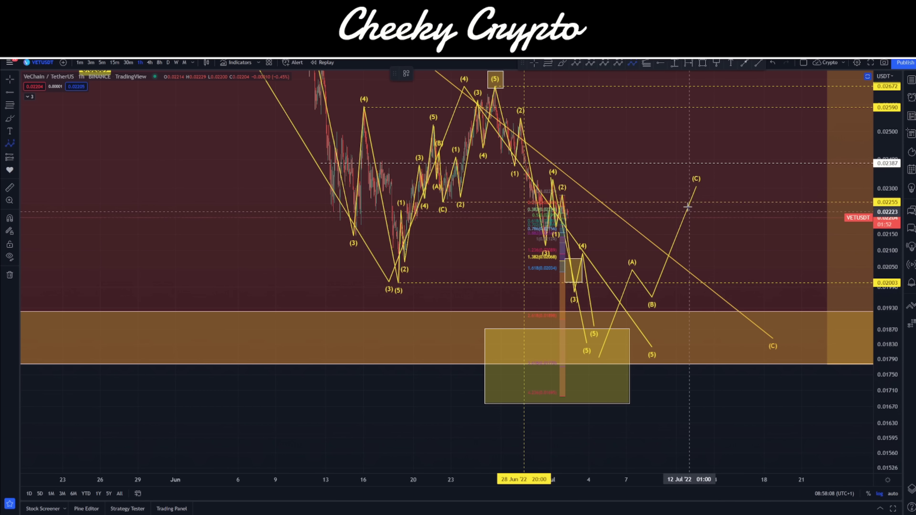
{"action": "left_click", "coordinate": [697, 185]}
{"action": "left_click", "coordinate": [731, 308]}
{"action": "left_click", "coordinate": [759, 266]}
{"action": "left_click", "coordinate": [791, 430]}
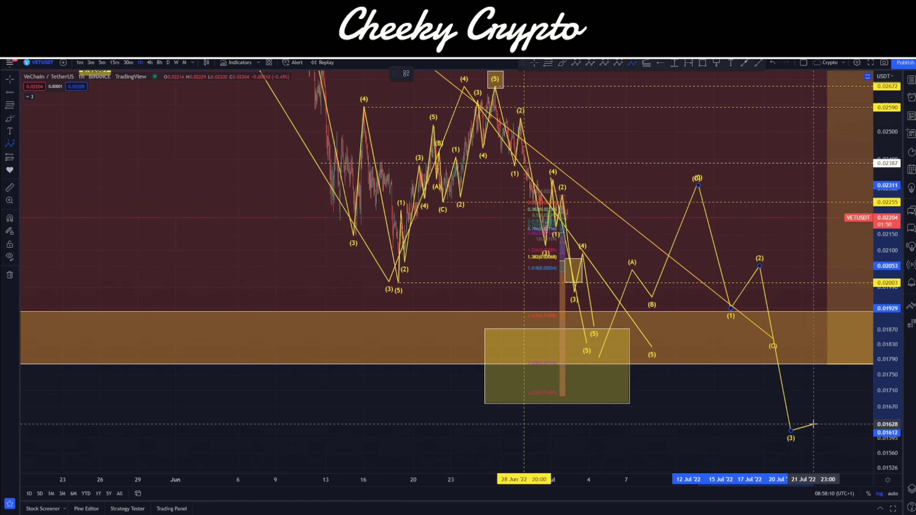
{"action": "left_click", "coordinate": [819, 398]}
{"action": "left_click", "coordinate": [836, 464]}
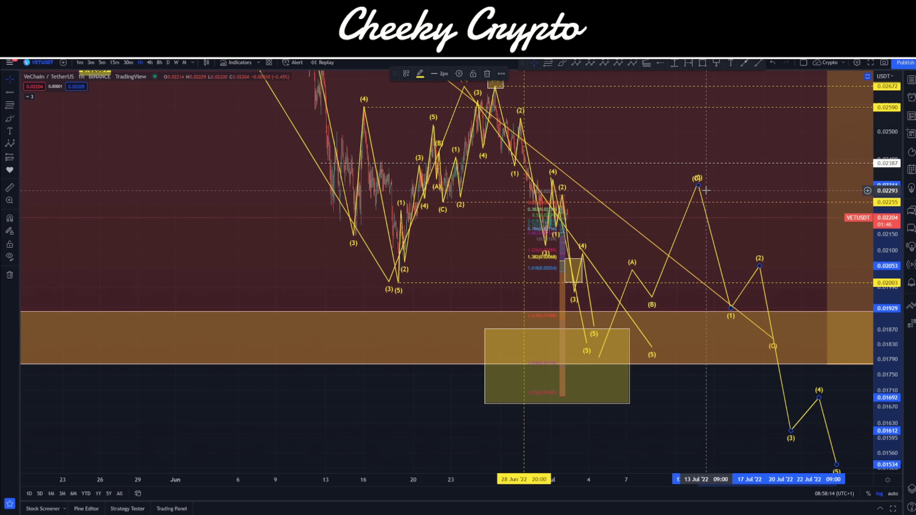
- Delete the projected falling impulse and the rising ABC correction to the right of the current price
{"action": "key", "text": "Delete"}
{"action": "left_click", "coordinate": [685, 214]}
{"action": "key", "text": "Delete"}
{"action": "left_click", "coordinate": [592, 335]}
{"action": "left_click", "coordinate": [615, 282]}
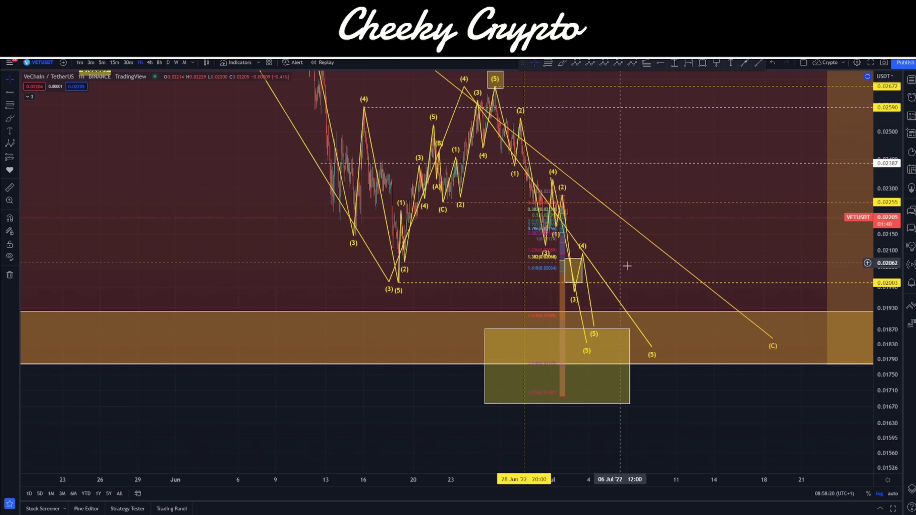
- Raise the small impulse's wave (5) to the orange zone's upper edge at about 0.0192 and adjust its wave (3) to about 0.01985
{"action": "scroll", "coordinate": [591, 279], "scroll_direction": "up", "scroll_amount": 2}
{"action": "scroll", "coordinate": [590, 278], "scroll_direction": "up", "scroll_amount": 3}
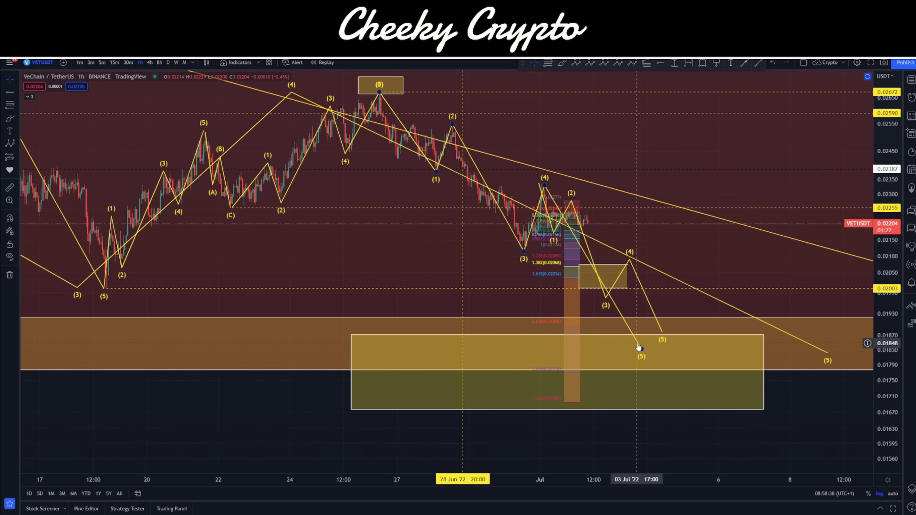
{"action": "left_click_drag", "start_coordinate": [701, 268], "coordinate": [528, 320]}
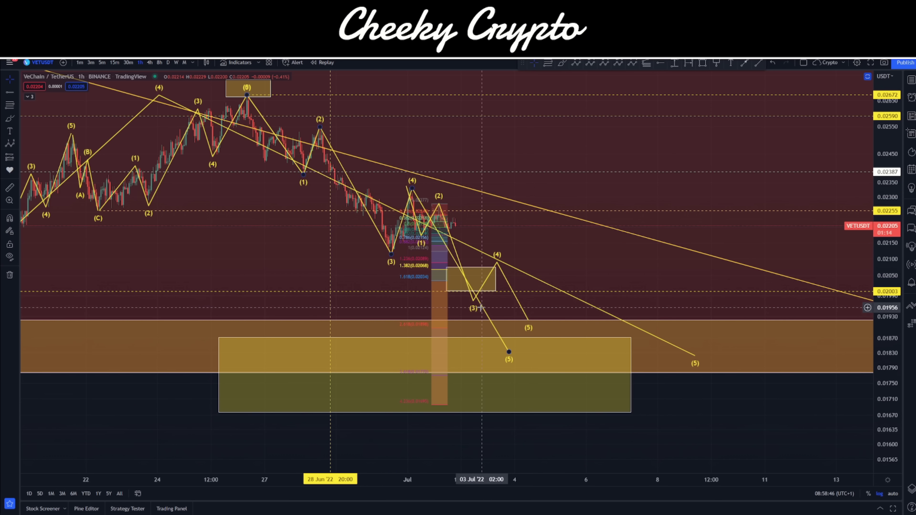
{"action": "left_click_drag", "start_coordinate": [471, 302], "coordinate": [487, 298]}
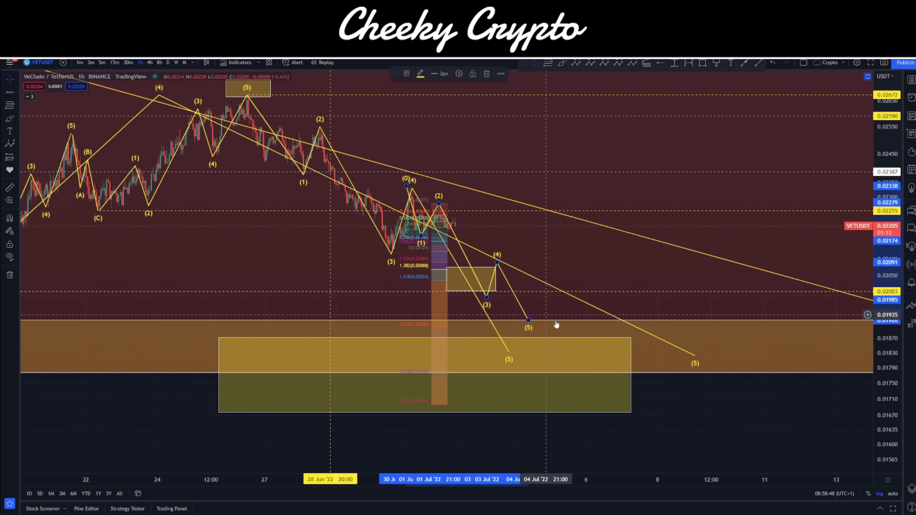
{"action": "left_click_drag", "start_coordinate": [565, 266], "coordinate": [611, 279]}
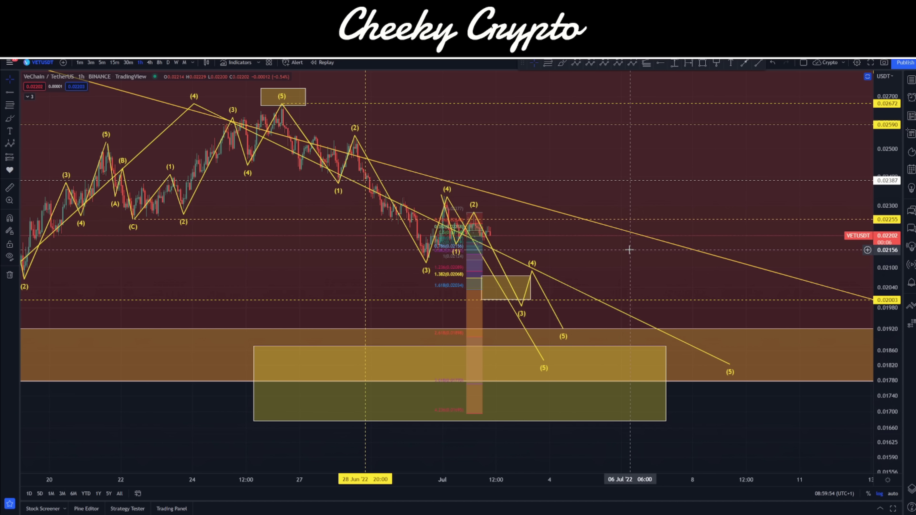
- Restore the oscillator pane below the price chart and compare its readings on the daily, 8-hour, 4-hour and hourly timeframes
{"action": "double_click", "coordinate": [596, 251]}
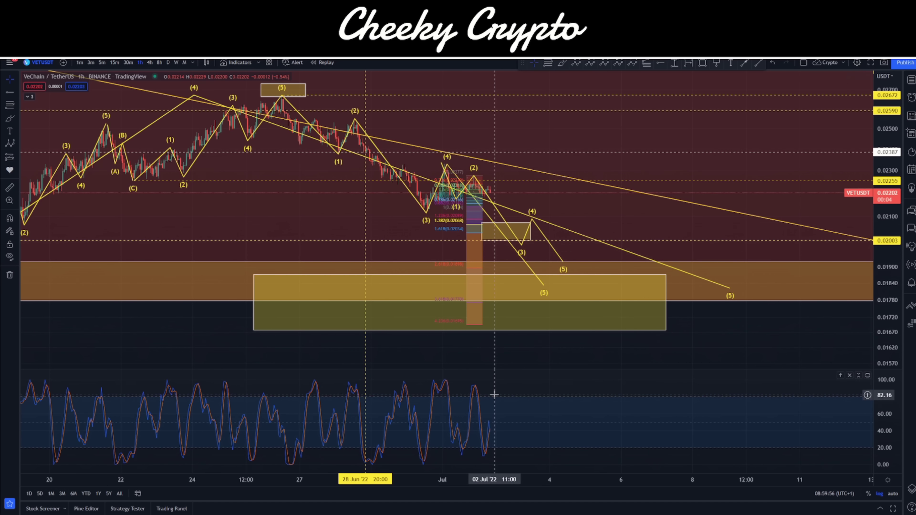
{"action": "left_click", "coordinate": [167, 63]}
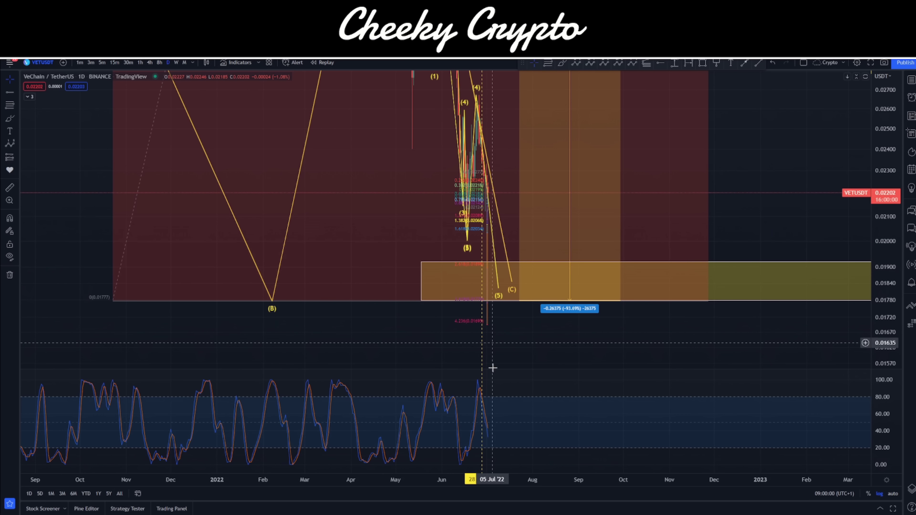
{"action": "left_click", "coordinate": [159, 63]}
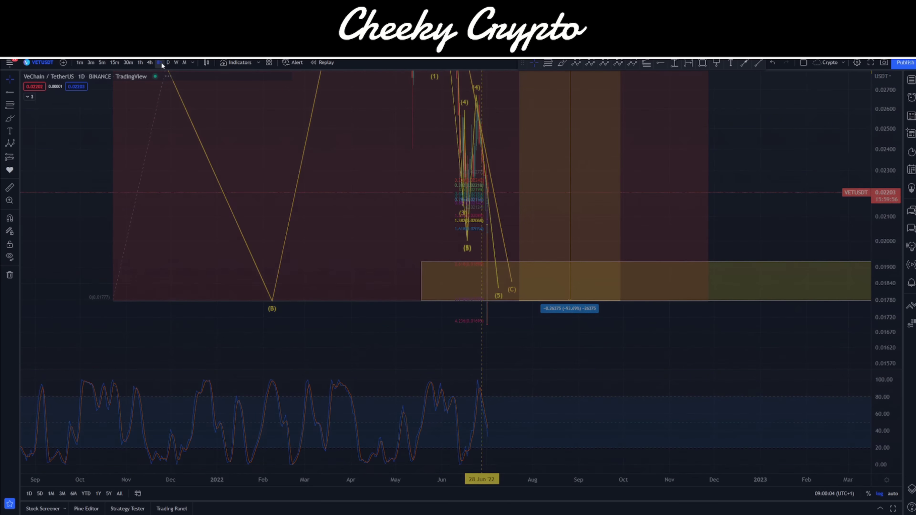
{"action": "left_click", "coordinate": [151, 63]}
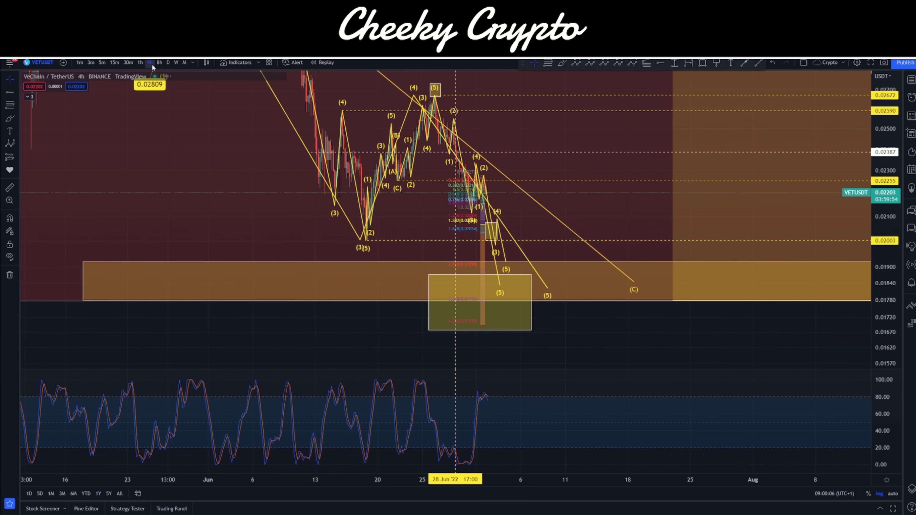
{"action": "left_click", "coordinate": [140, 63]}
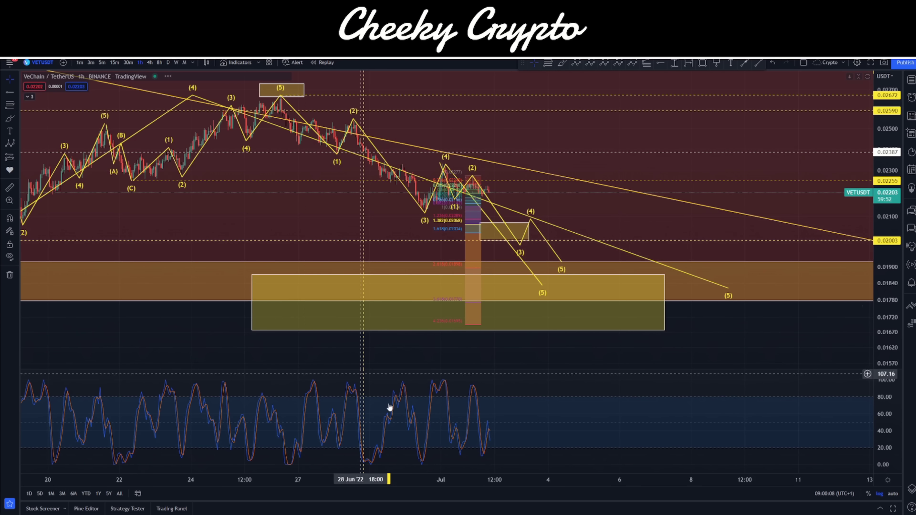